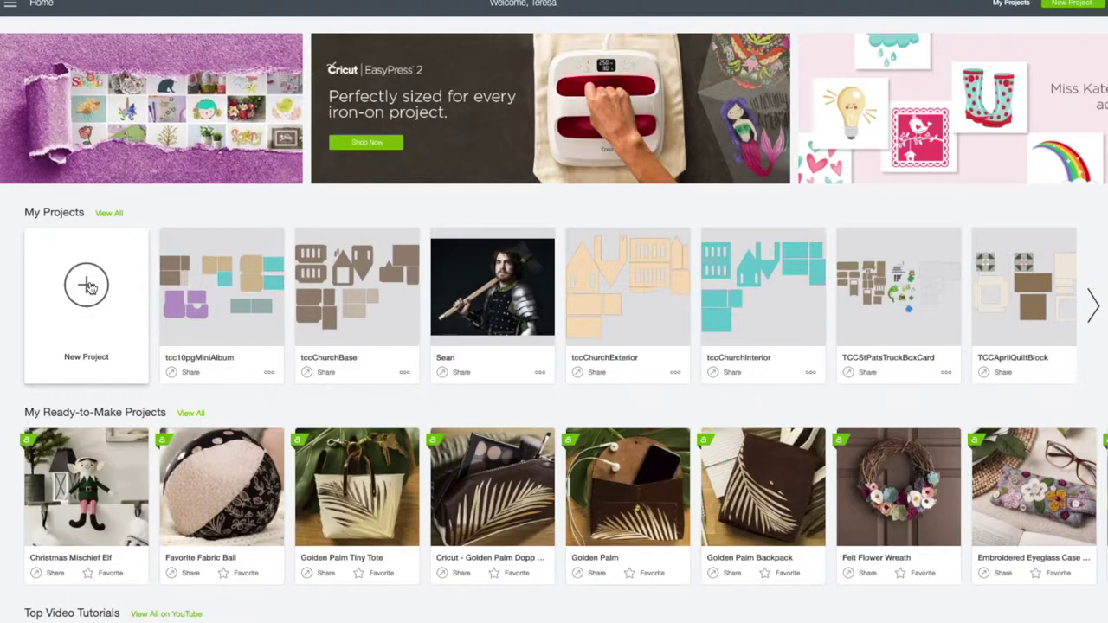
Create a new blank project from the Home page and switch the canvas grid off
{"action": "left_click", "coordinate": [86, 285]}
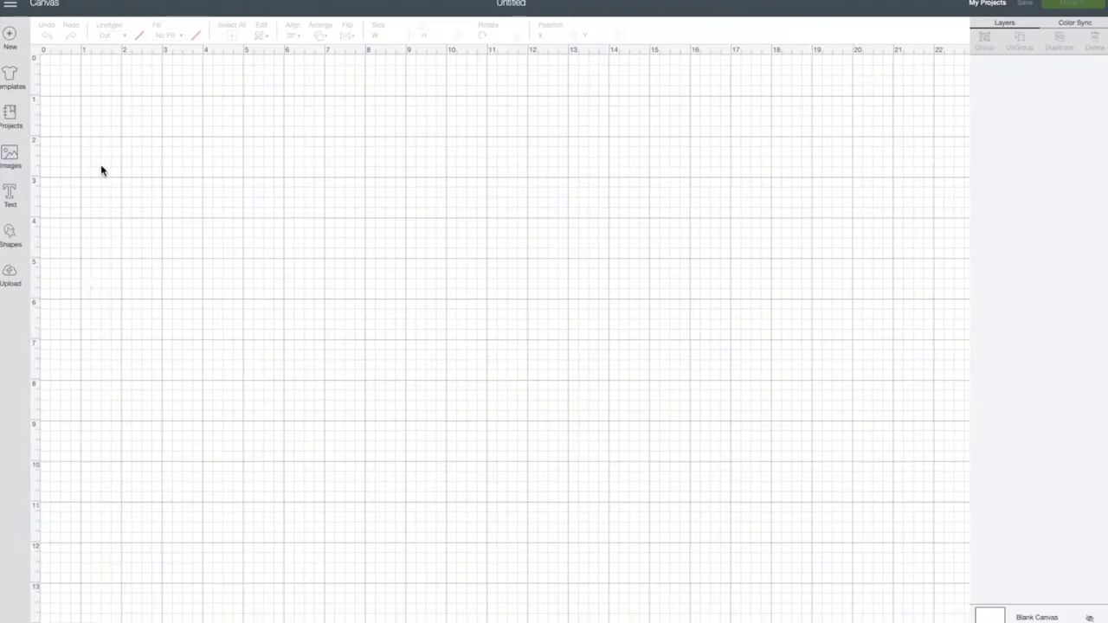
{"action": "left_click", "coordinate": [37, 54]}
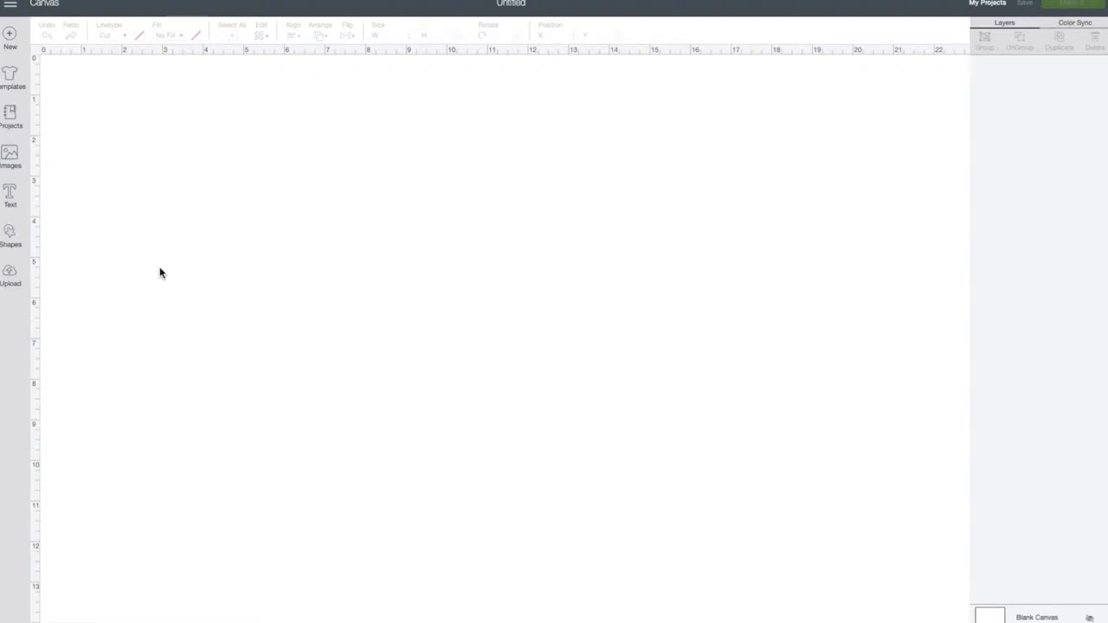
Upload tcc10pgMiniAlbumAll.svg as a vector image, then select it in recent uploads and insert it
{"action": "left_click", "coordinate": [14, 275]}
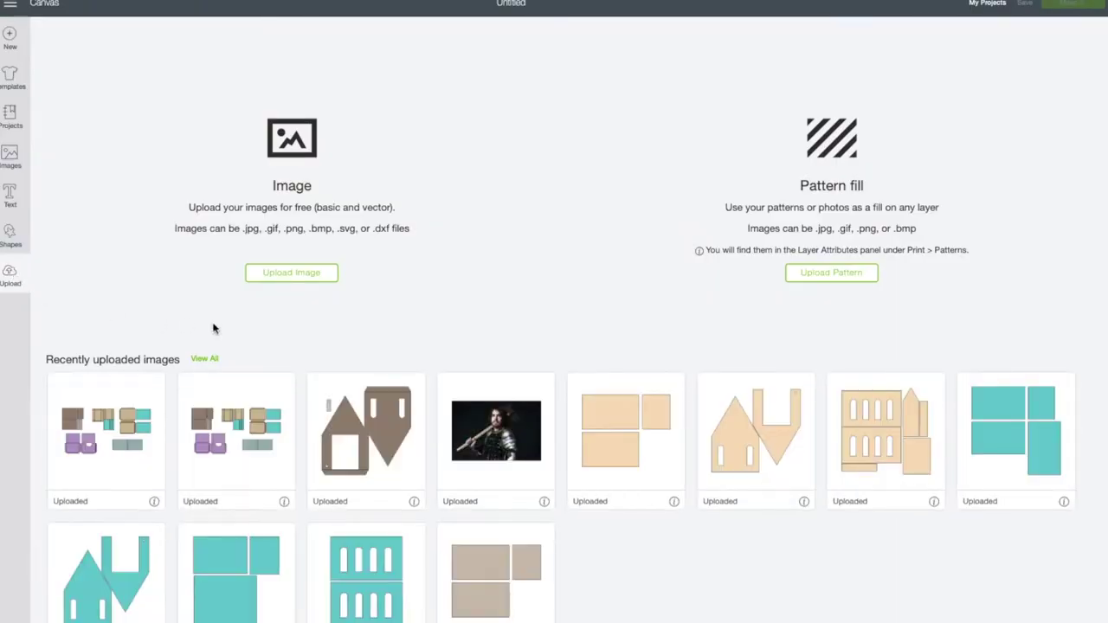
{"action": "left_click", "coordinate": [298, 274]}
{"action": "left_click", "coordinate": [583, 318]}
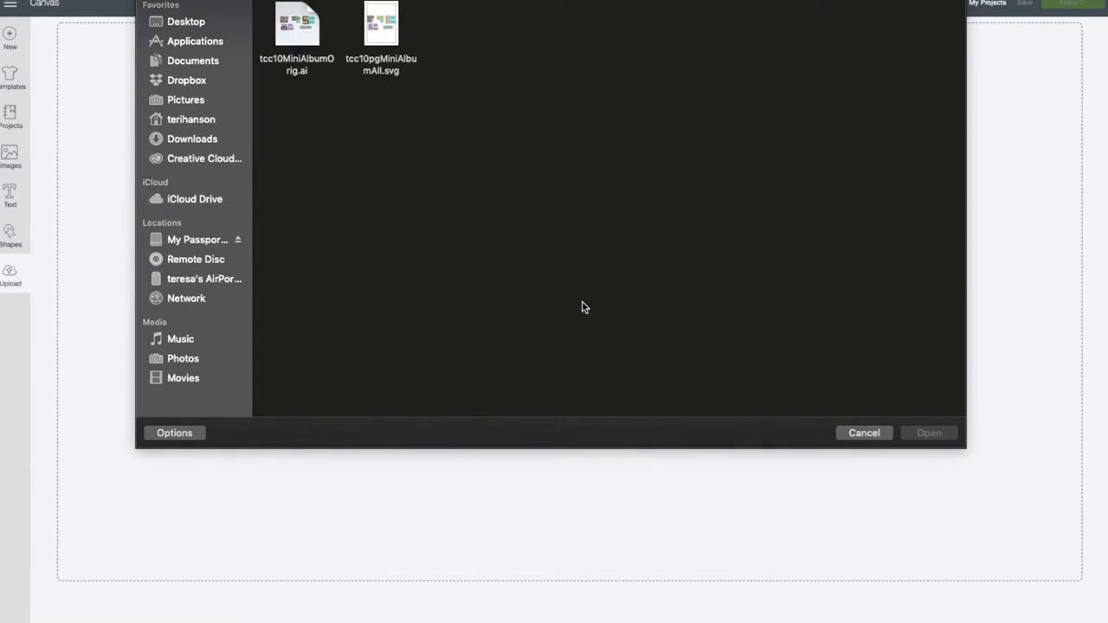
{"action": "left_click", "coordinate": [384, 33]}
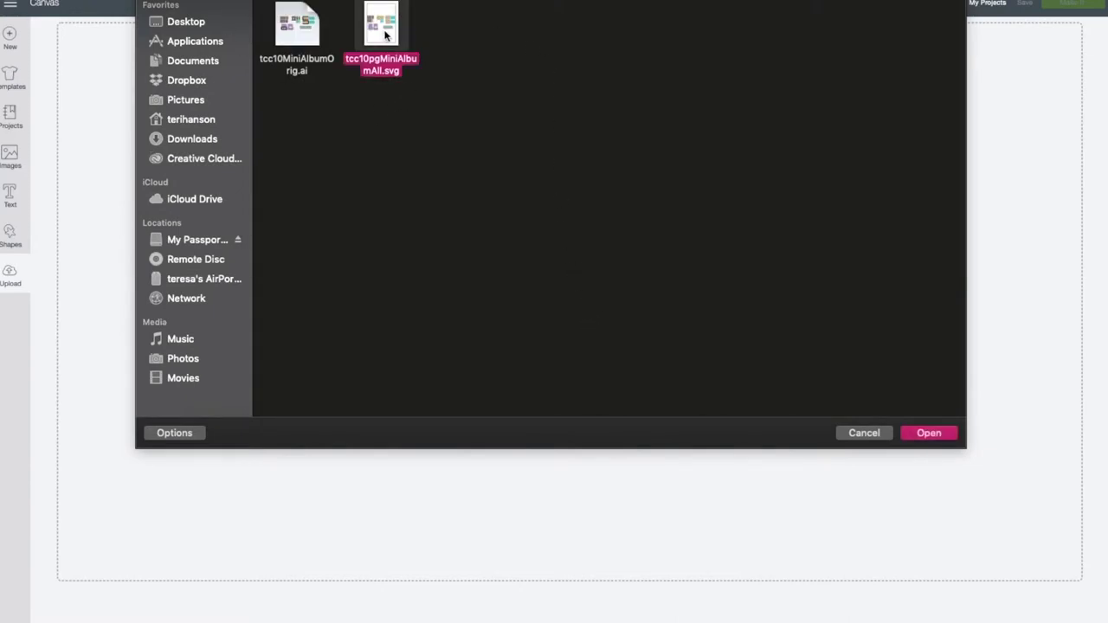
{"action": "left_click", "coordinate": [929, 434]}
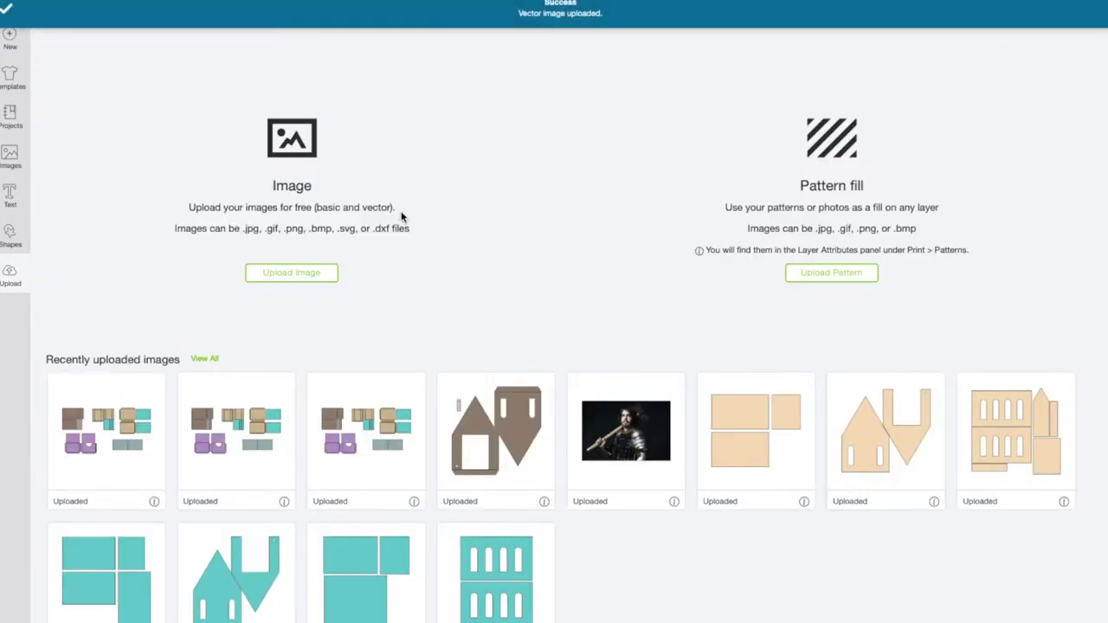
{"action": "left_click", "coordinate": [128, 393]}
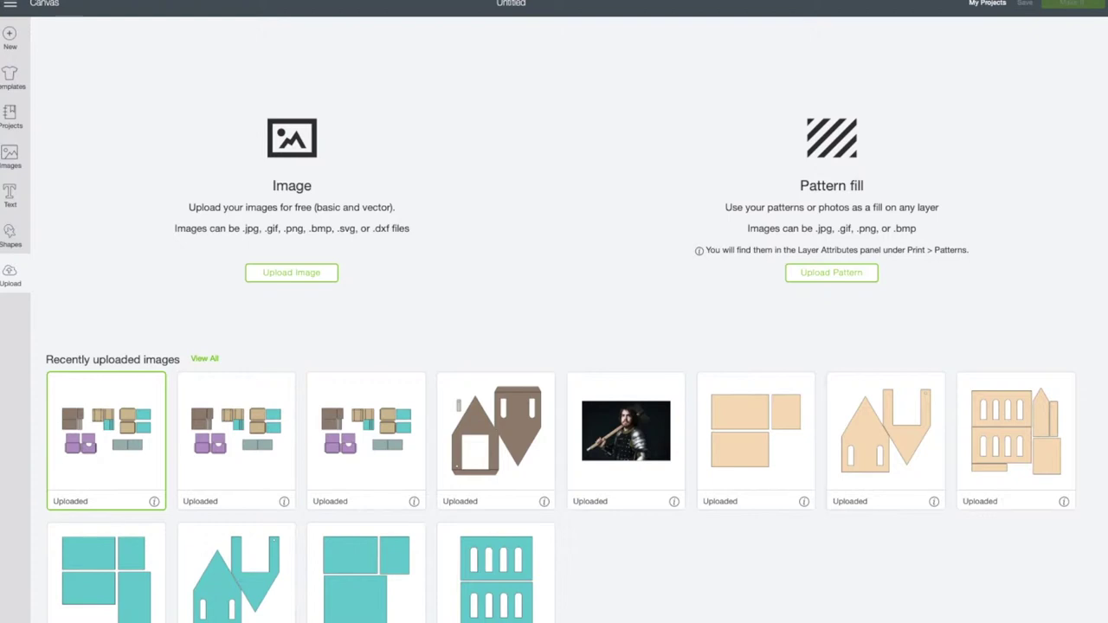
{"action": "left_click", "coordinate": [1064, 619]}
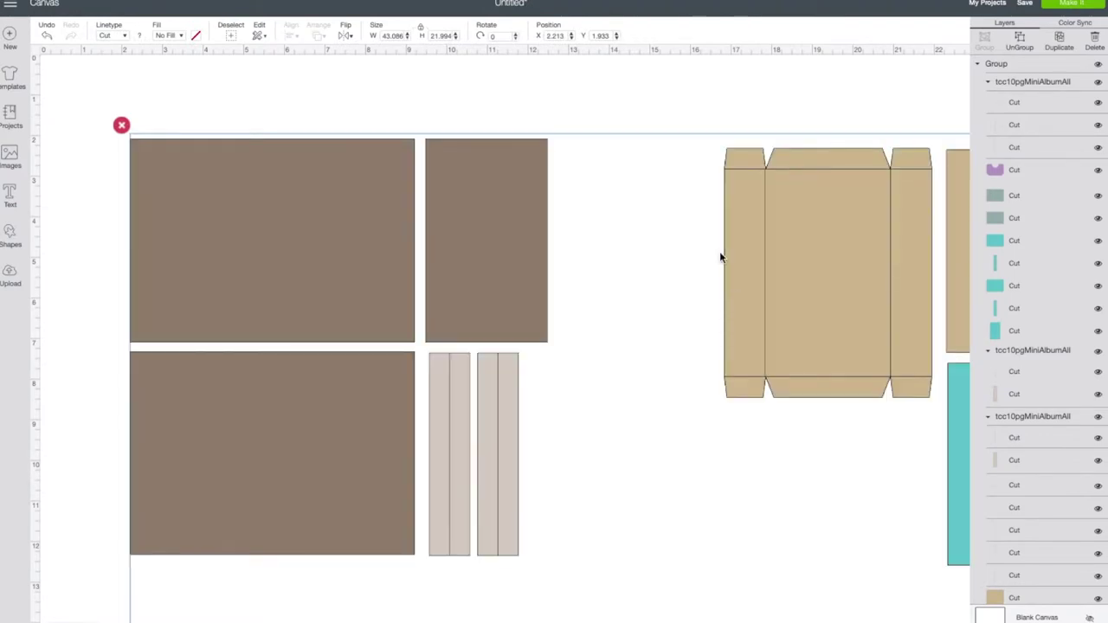
Drag the mini-album group up and left to about X 0.351, Y 0.188
{"action": "left_click_drag", "start_coordinate": [311, 239], "coordinate": [232, 166]}
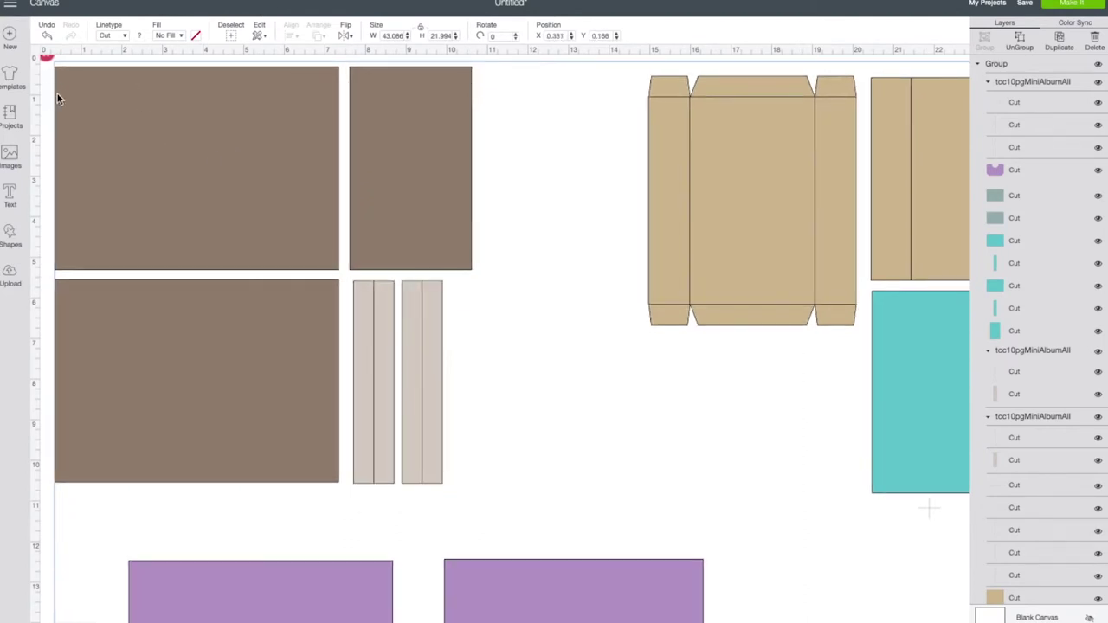
UnGroup the mini-album into separate pieces and nudge the second brown panel slightly right
{"action": "right_click", "coordinate": [269, 151]}
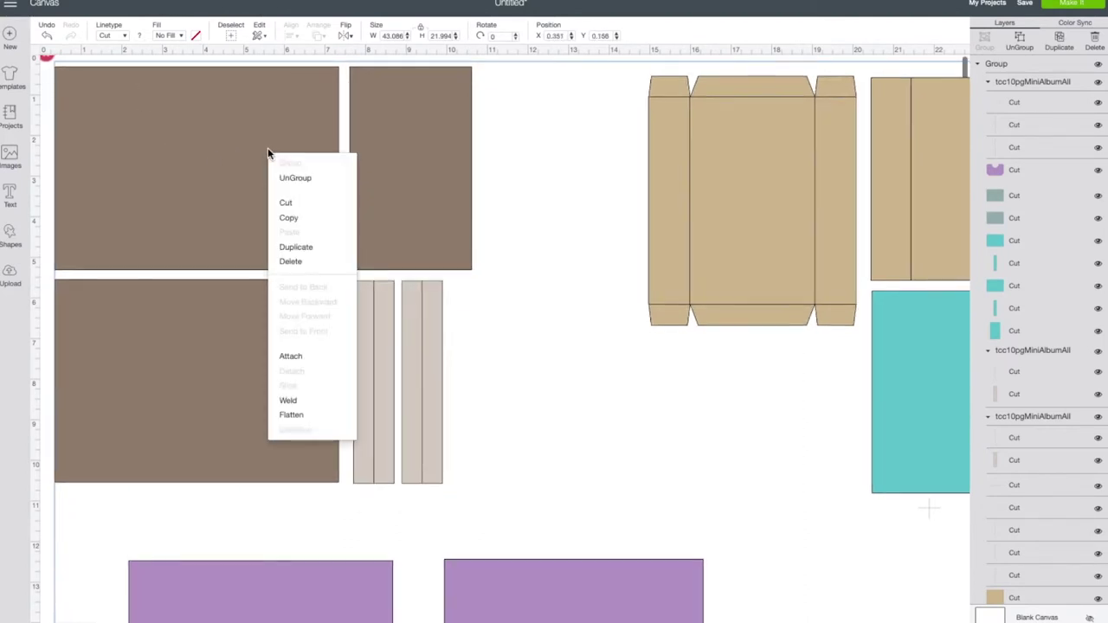
{"action": "left_click", "coordinate": [290, 179]}
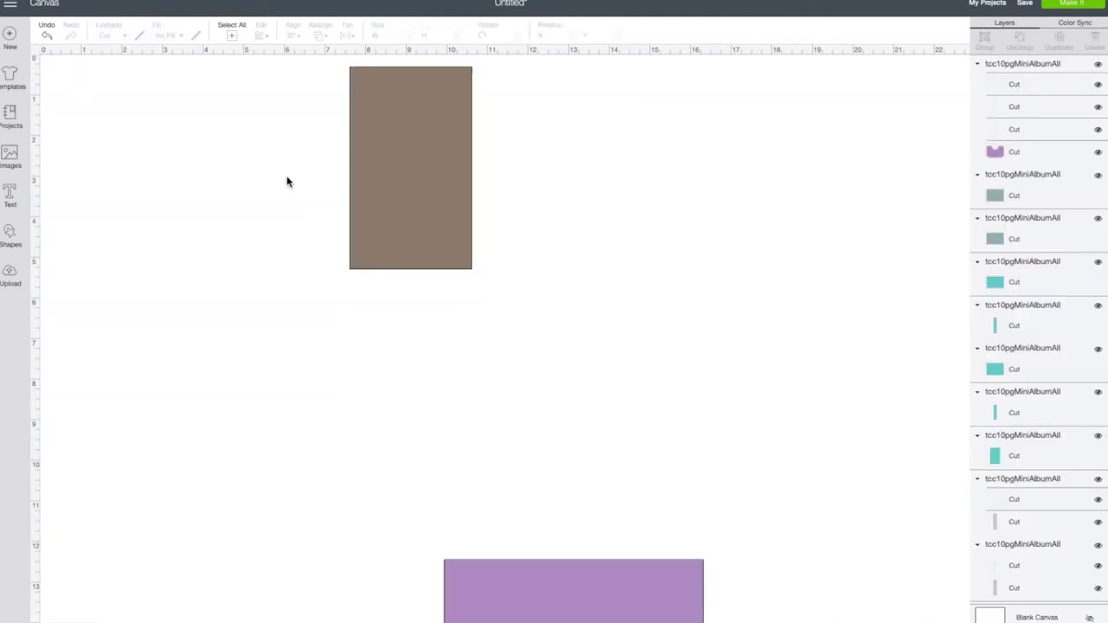
{"action": "mouse_move", "coordinate": [424, 165]}
{"action": "left_mouse_down"}
{"action": "mouse_move", "coordinate": [507, 170]}
{"action": "mouse_move", "coordinate": [442, 158]}
{"action": "left_mouse_up"}
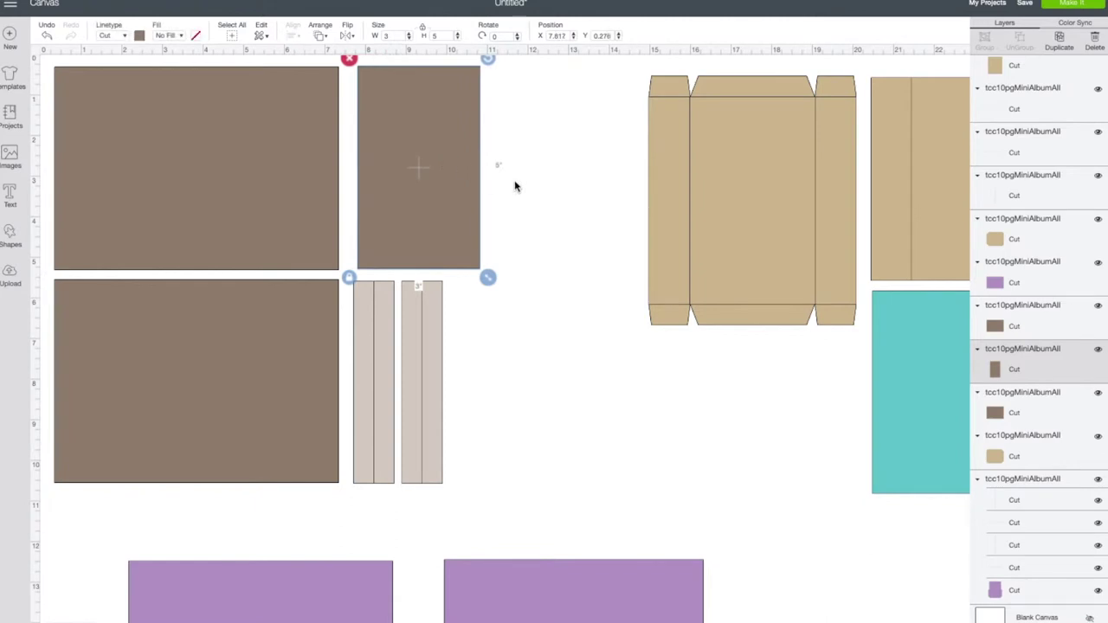
{"action": "scroll", "coordinate": [1046, 174], "scroll_direction": "down", "scroll_amount": 5}
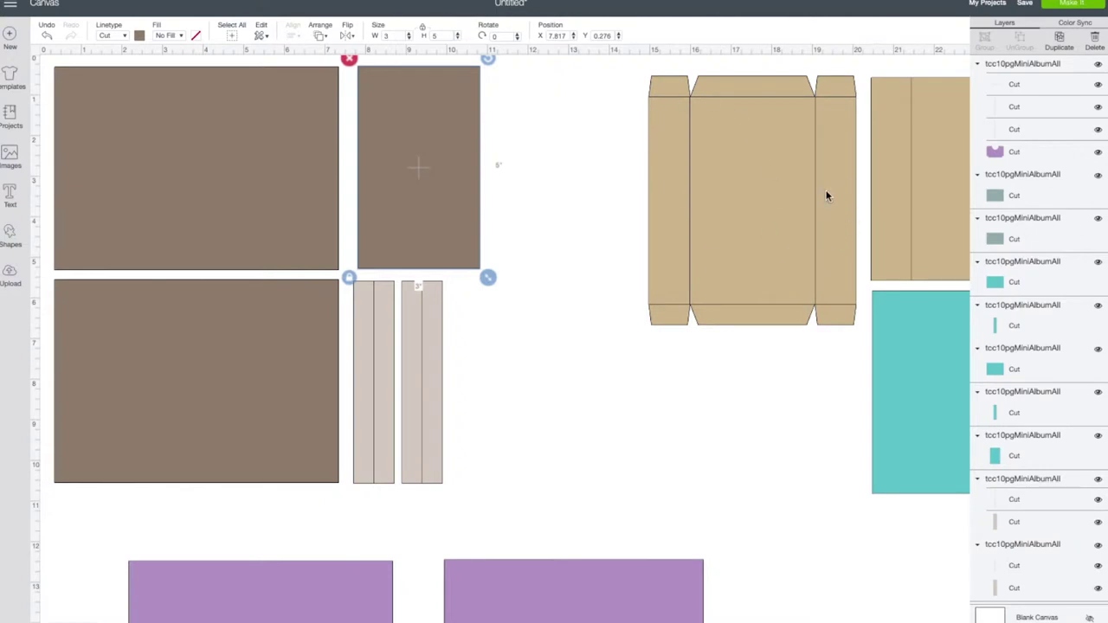
Shift-select the first seven fold-line Cut layers in the Layers panel
{"action": "left_click", "coordinate": [1044, 92]}
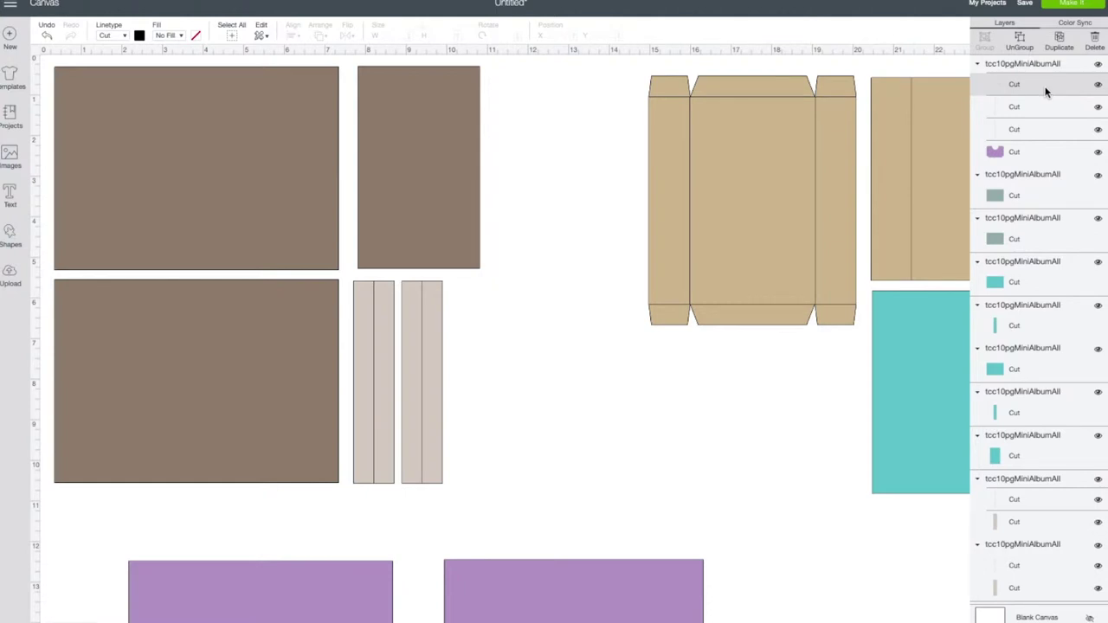
{"action": "left_click", "coordinate": [1039, 106], "text": "shift"}
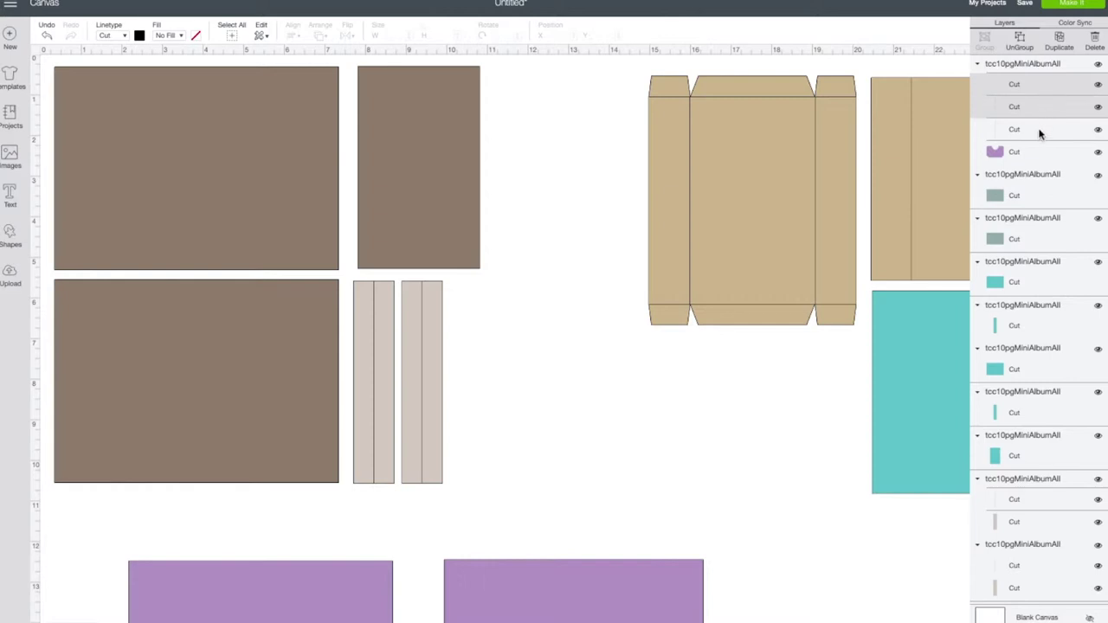
{"action": "left_click", "coordinate": [1042, 131], "text": "shift"}
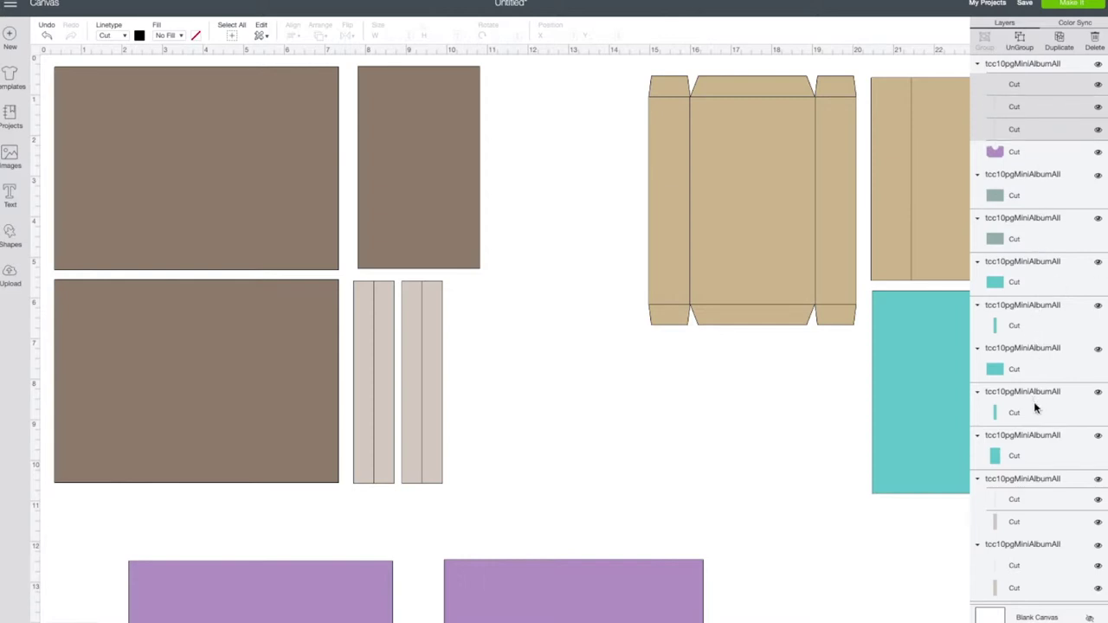
{"action": "scroll", "coordinate": [1035, 412], "scroll_direction": "down", "scroll_amount": 5}
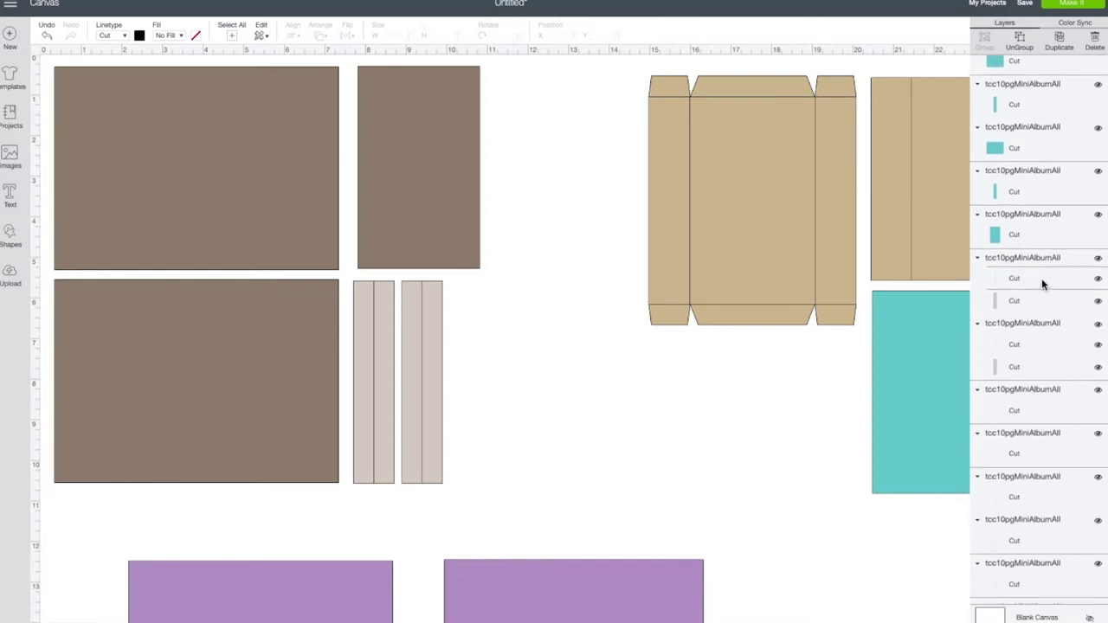
{"action": "left_click", "coordinate": [1041, 278]}
{"action": "left_click", "coordinate": [1038, 346], "text": "shift"}
{"action": "scroll", "coordinate": [1040, 348], "scroll_direction": "down", "scroll_amount": 5}
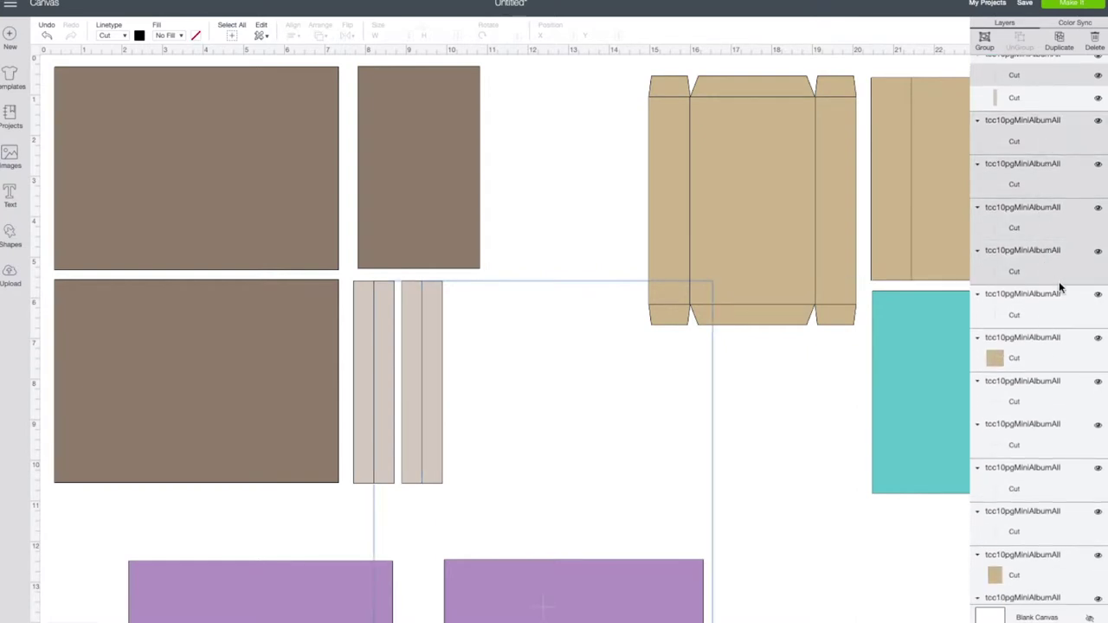
{"action": "left_click", "coordinate": [1039, 407], "text": "shift"}
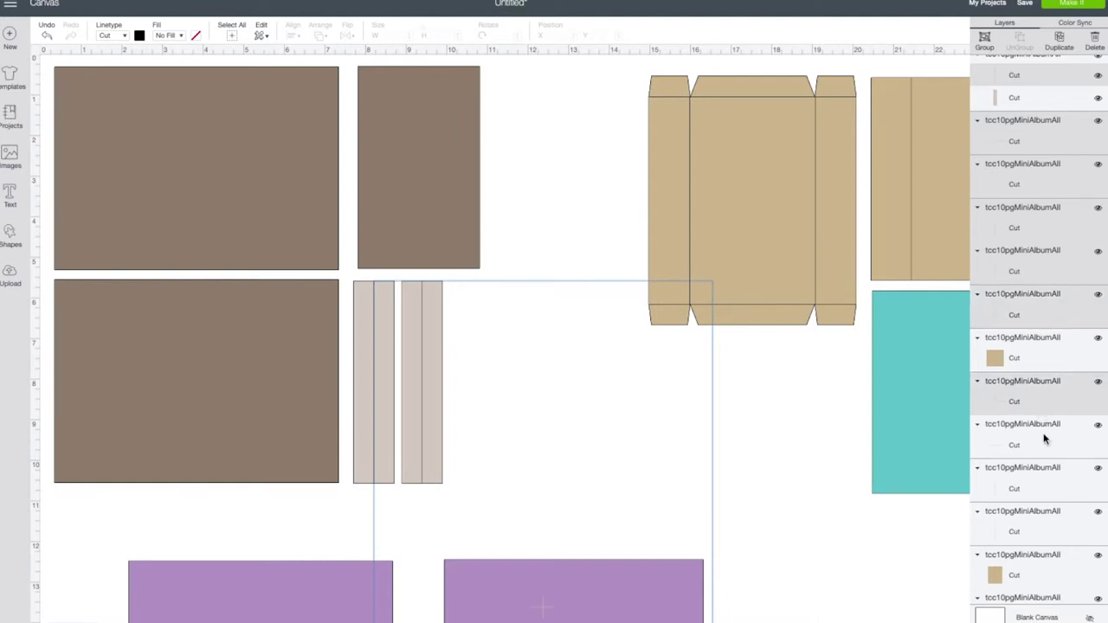
{"action": "left_click", "coordinate": [1041, 442], "text": "shift"}
Add the remaining nine fold-line layers lower in the Layers panel to the selection
{"action": "scroll", "coordinate": [1041, 445], "scroll_direction": "down", "scroll_amount": 3}
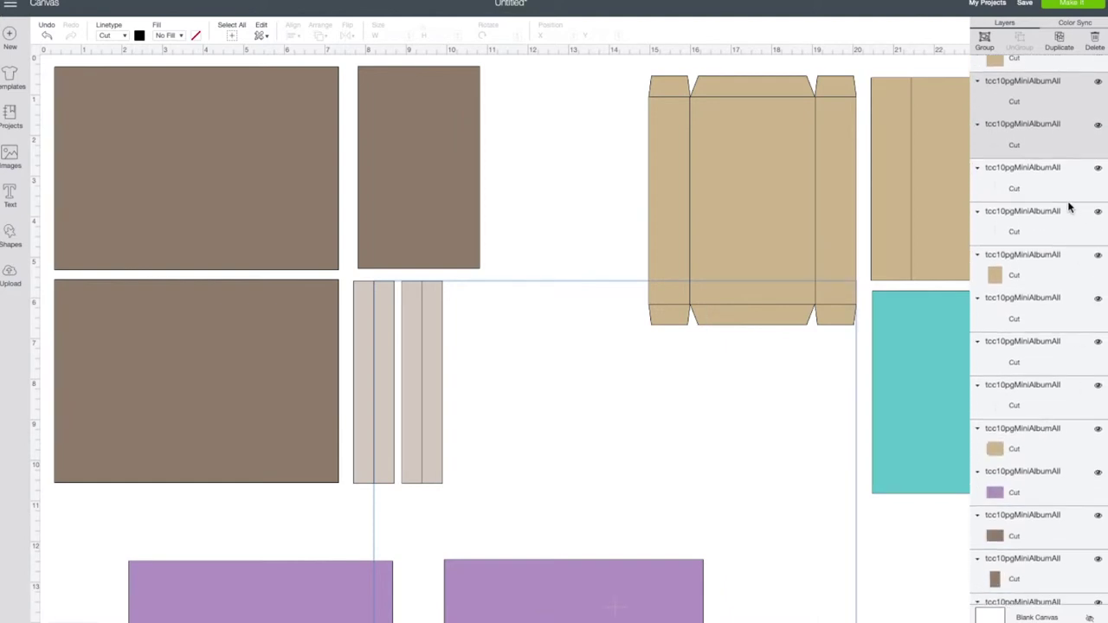
{"action": "left_click", "coordinate": [1056, 207], "text": "shift"}
{"action": "left_click", "coordinate": [1048, 225], "text": "shift"}
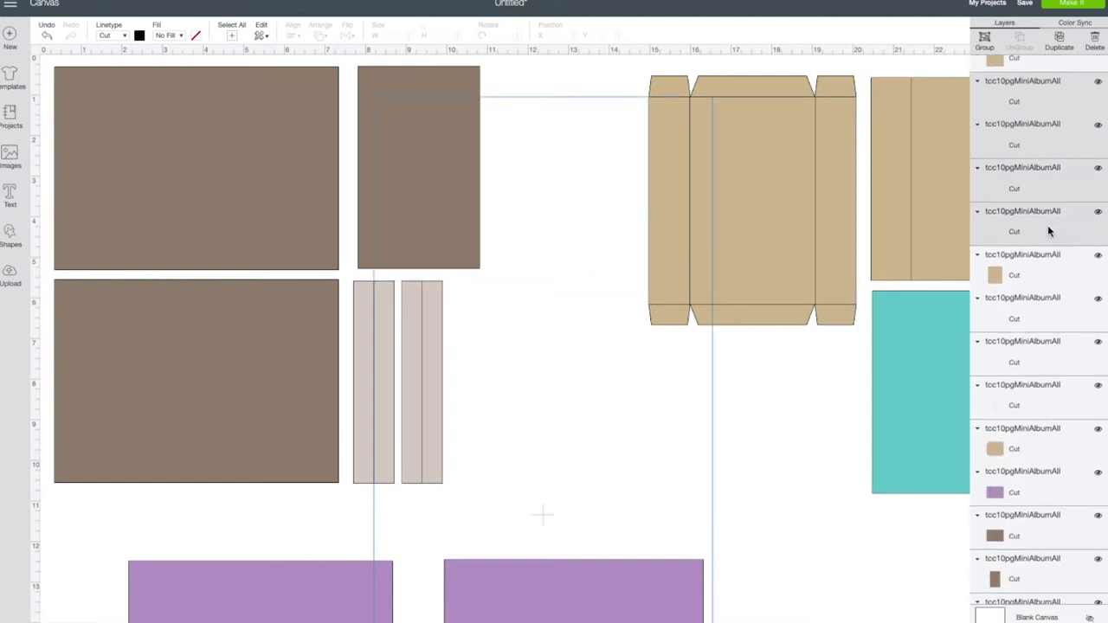
{"action": "left_click", "coordinate": [1042, 327], "text": "shift"}
{"action": "left_click", "coordinate": [1041, 368], "text": "shift"}
{"action": "left_click", "coordinate": [1041, 408], "text": "shift"}
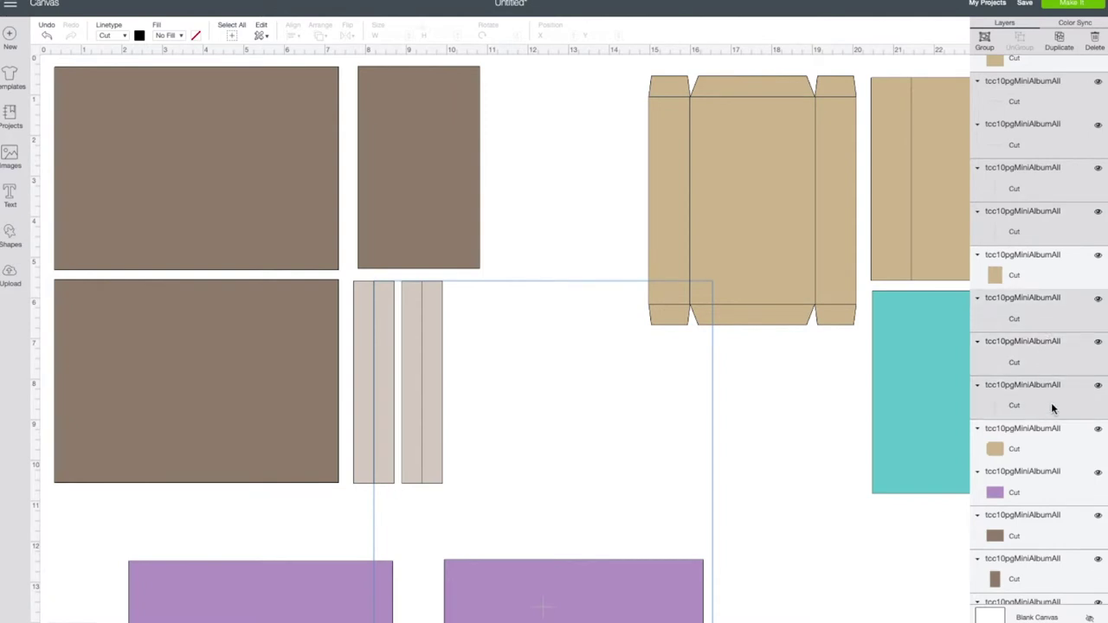
{"action": "scroll", "coordinate": [1050, 402], "scroll_direction": "down", "scroll_amount": 3}
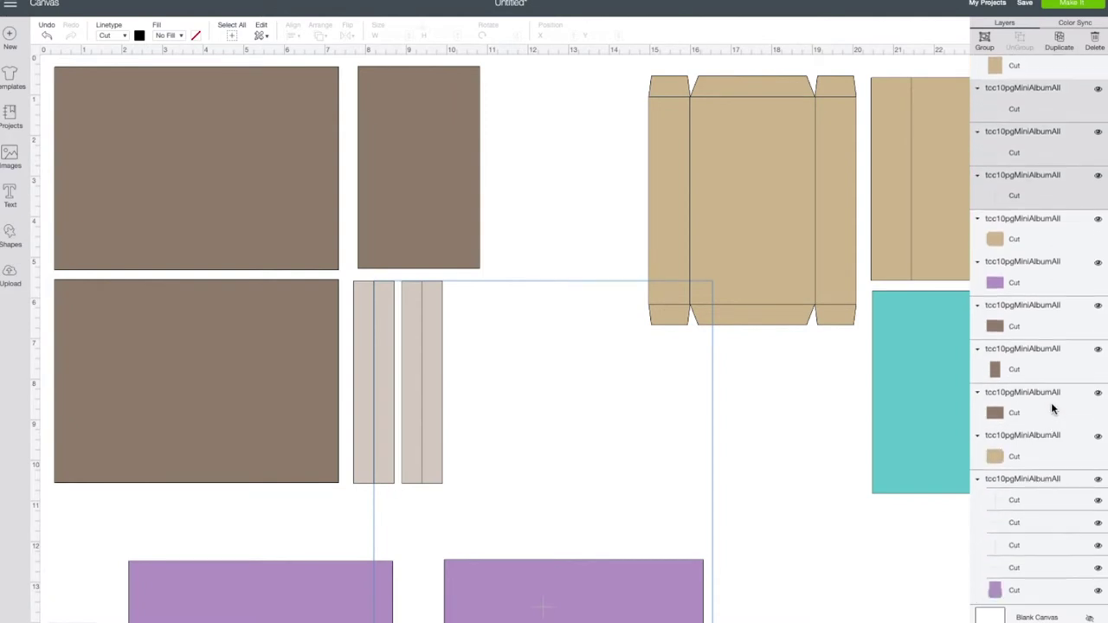
{"action": "left_click", "coordinate": [1045, 502], "text": "shift"}
{"action": "left_click", "coordinate": [1047, 524], "text": "shift"}
{"action": "left_click", "coordinate": [1045, 544], "text": "shift"}
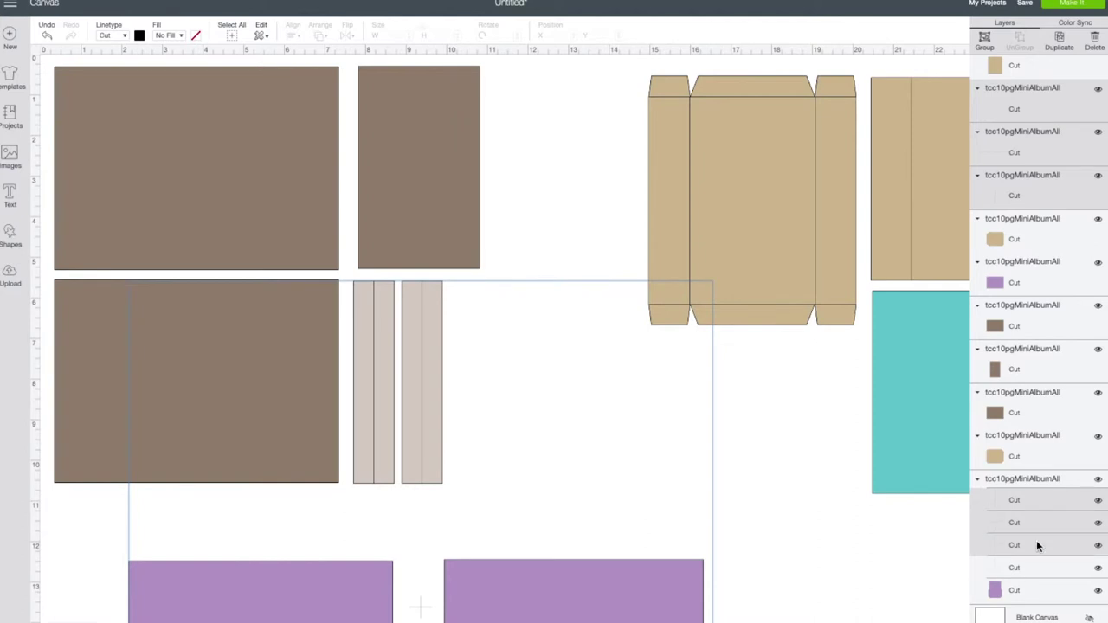
{"action": "left_click", "coordinate": [1037, 568], "text": "shift"}
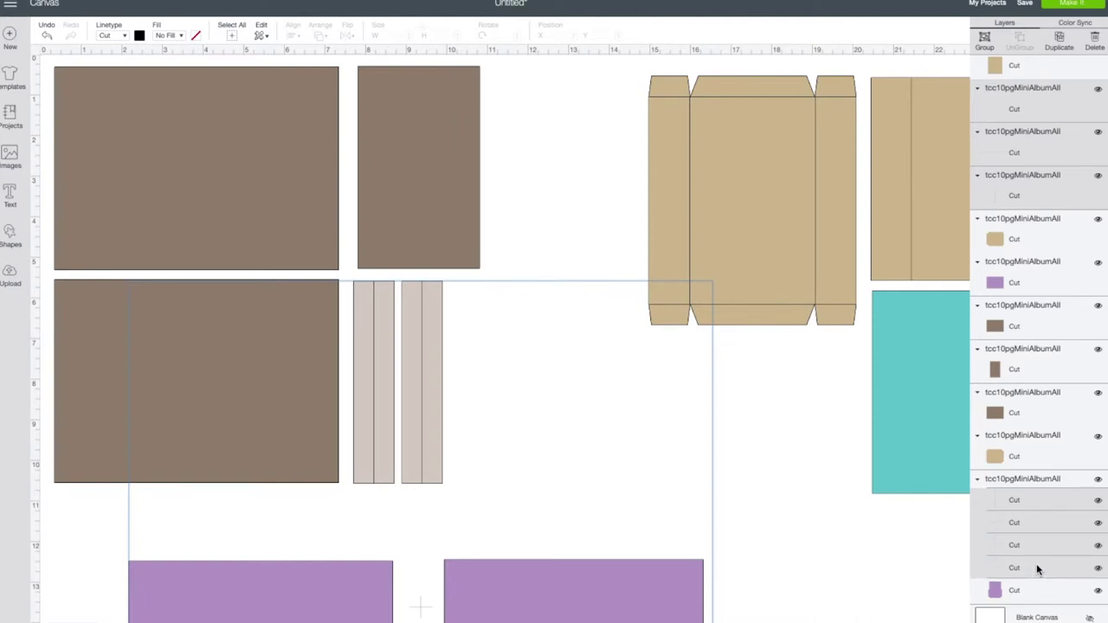
{"action": "left_click", "coordinate": [124, 37]}
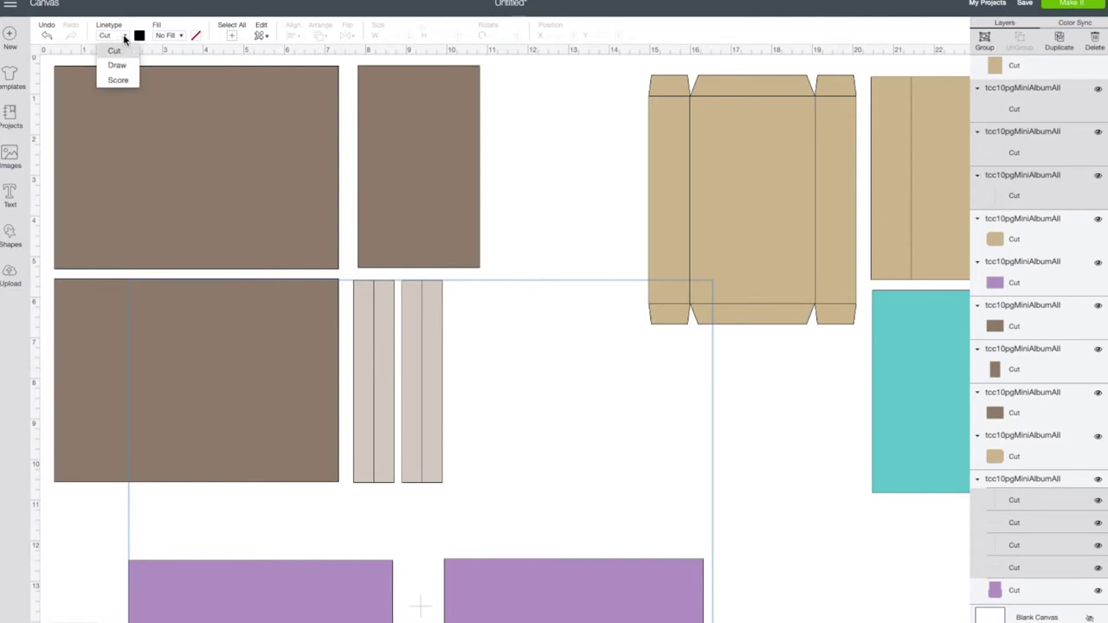
Switch the selected fold lines from Cut to Score, deselect, and test-drag the tan box shape
{"action": "left_click", "coordinate": [119, 80]}
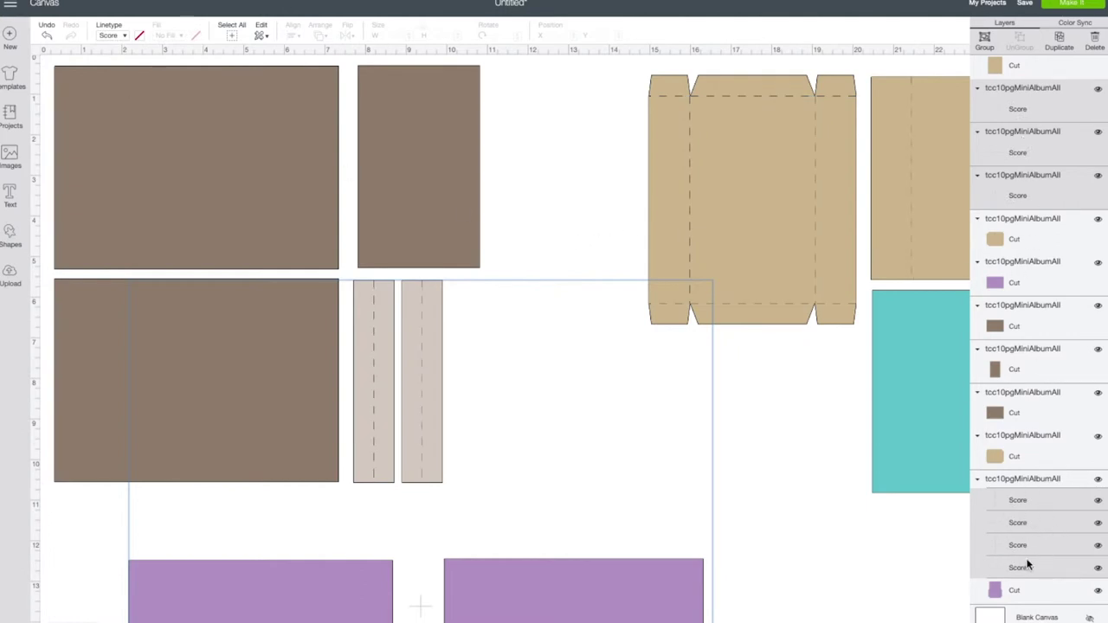
{"action": "left_click", "coordinate": [818, 459]}
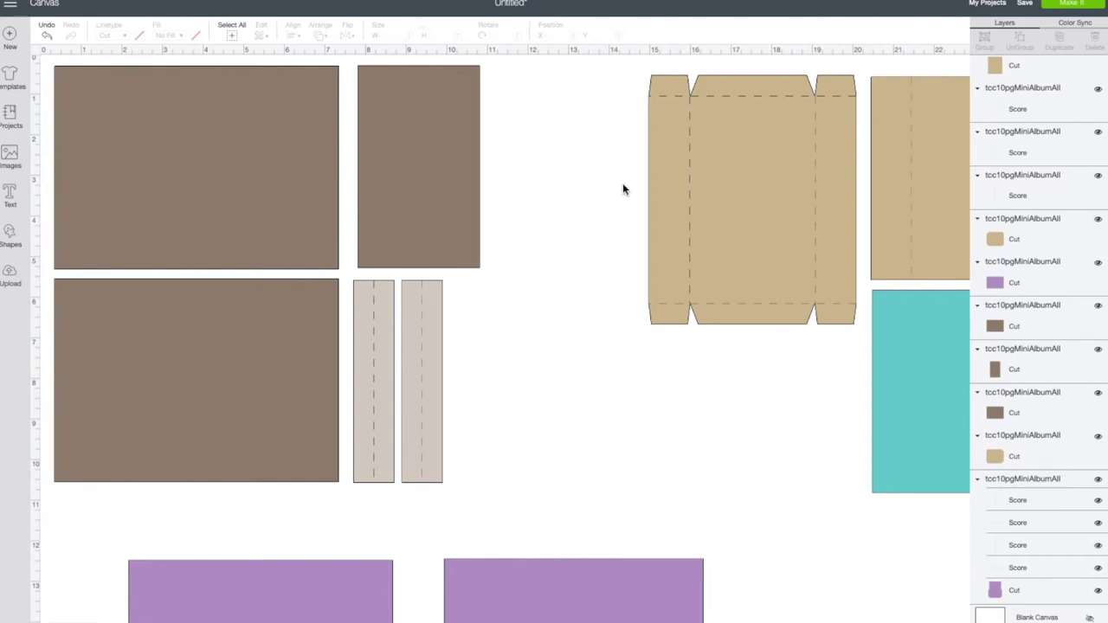
{"action": "left_click_drag", "start_coordinate": [741, 87], "coordinate": [617, 202]}
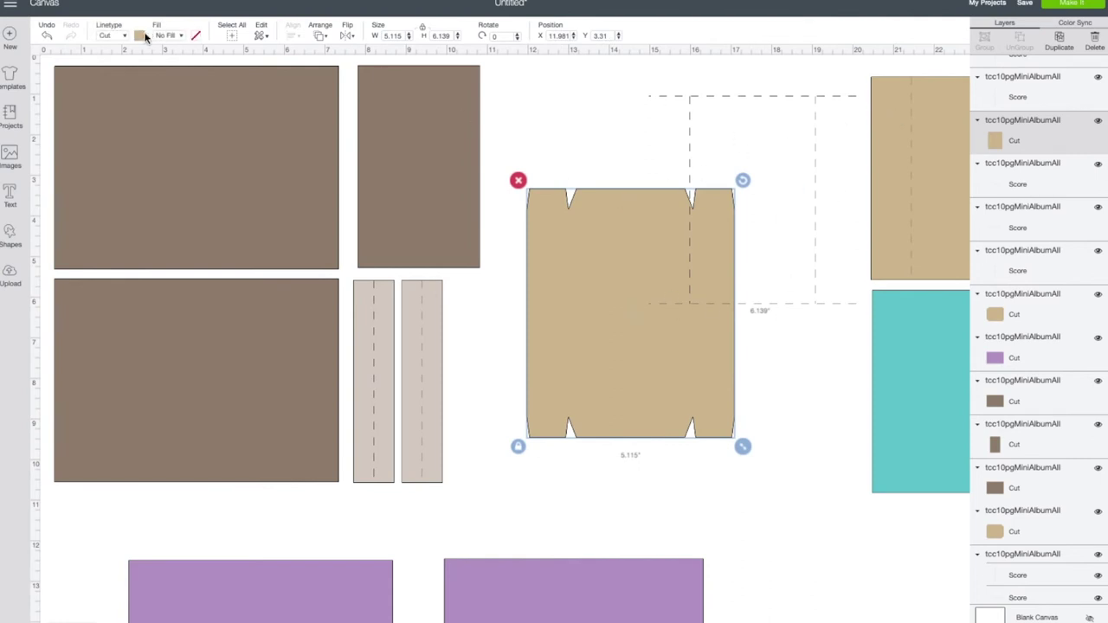
Undo the test move, then marquee the tan box with its four score lines and attach them
{"action": "left_click", "coordinate": [47, 37]}
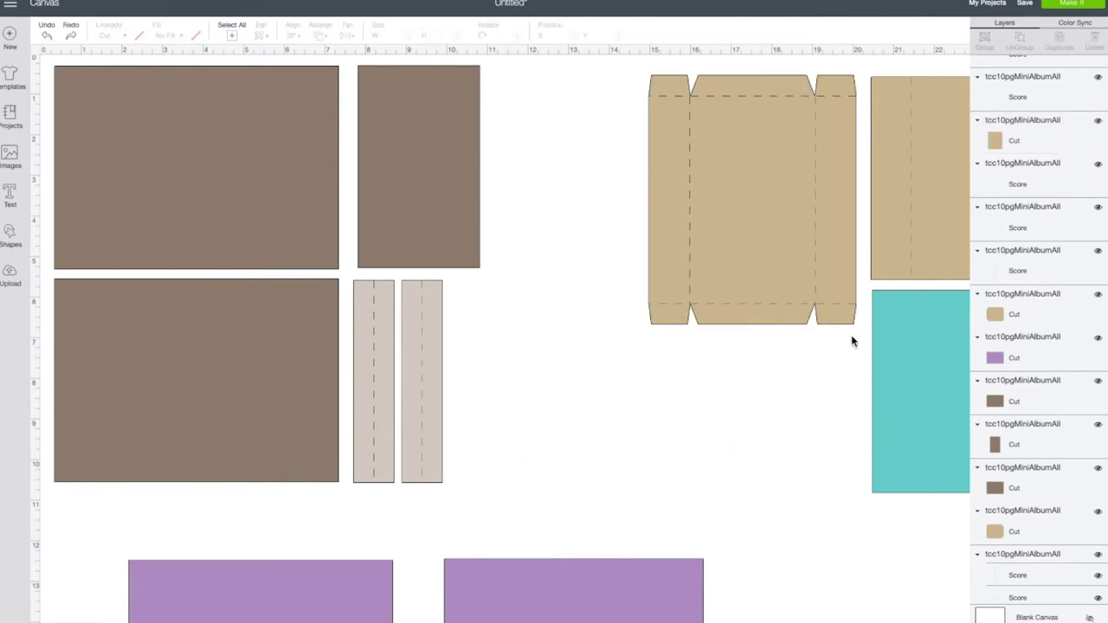
{"action": "left_click_drag", "start_coordinate": [853, 337], "coordinate": [654, 78]}
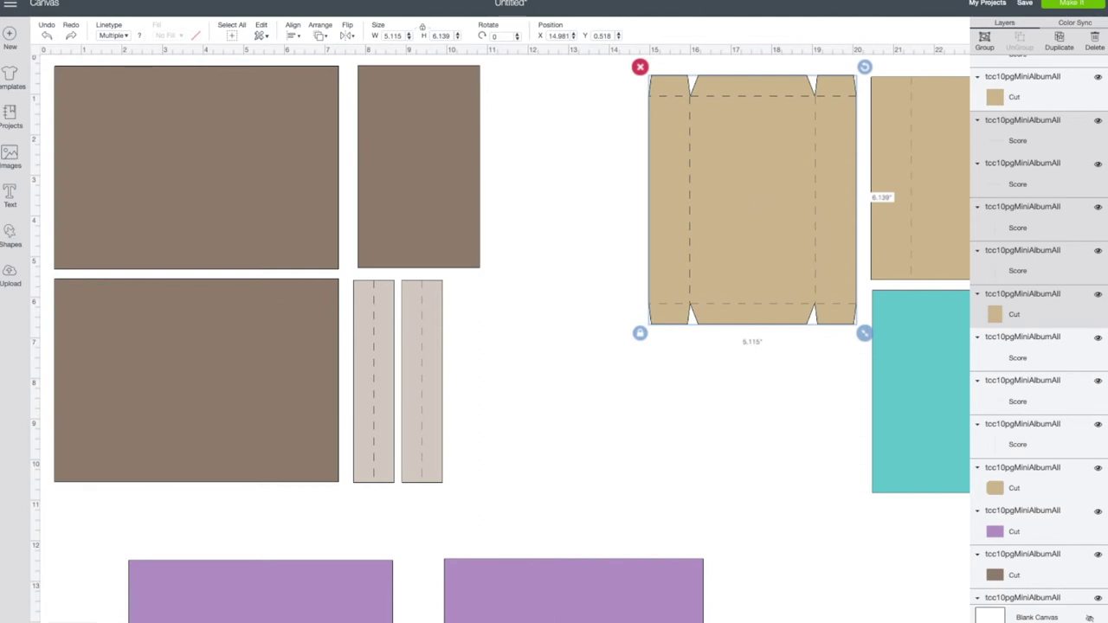
{"action": "key", "text": "ctrl+g"}
{"action": "left_click", "coordinate": [808, 404]}
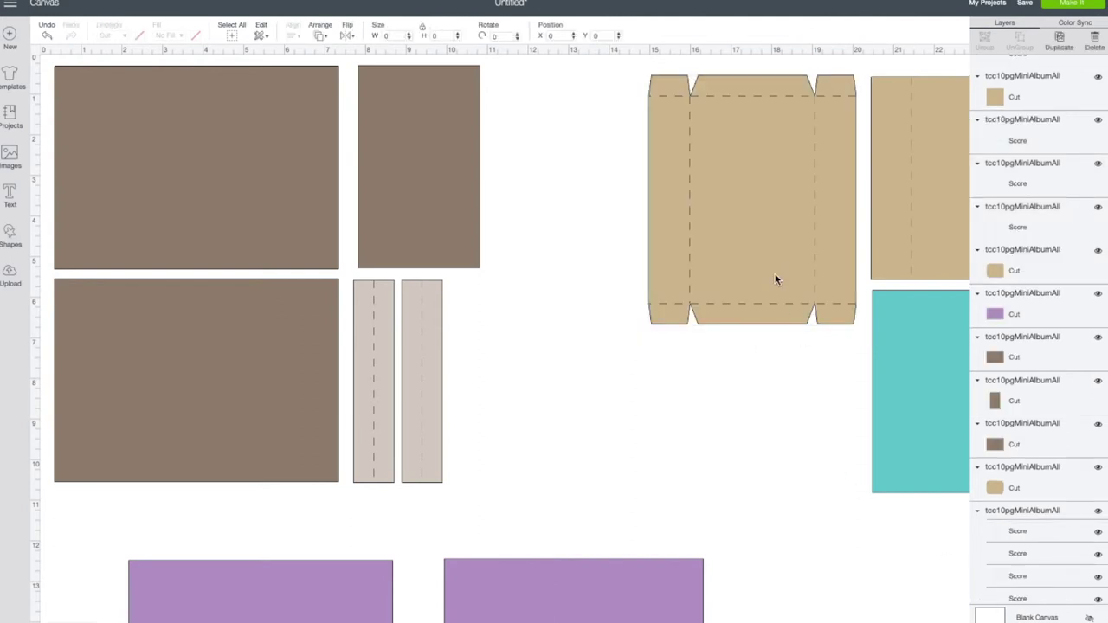
Move the attached box template, then select the two scored strips and the tan square with its scores
{"action": "left_click_drag", "start_coordinate": [777, 279], "coordinate": [739, 309]}
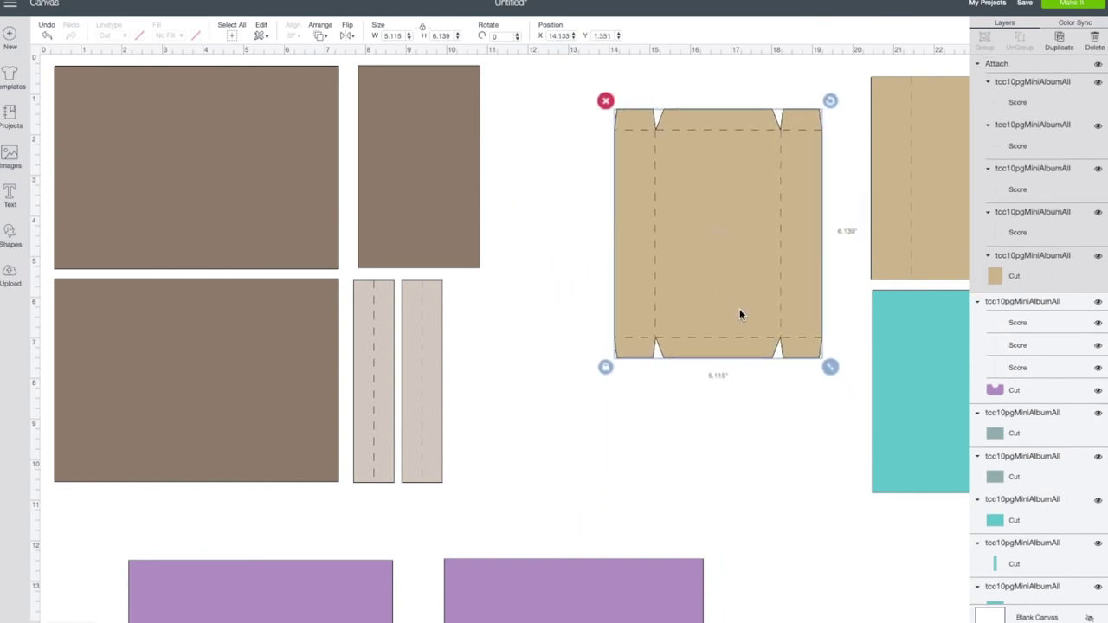
{"action": "left_click_drag", "start_coordinate": [432, 430], "coordinate": [344, 397]}
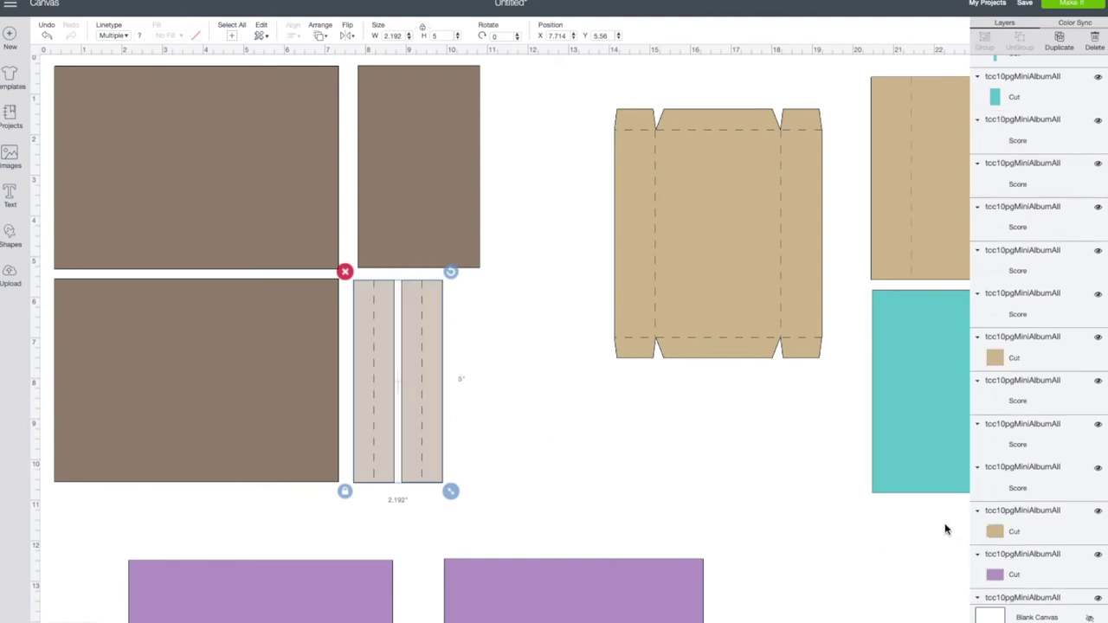
{"action": "scroll", "coordinate": [816, 494], "scroll_direction": "right", "scroll_amount": 3}
{"action": "scroll", "coordinate": [816, 494], "scroll_direction": "right", "scroll_amount": 5}
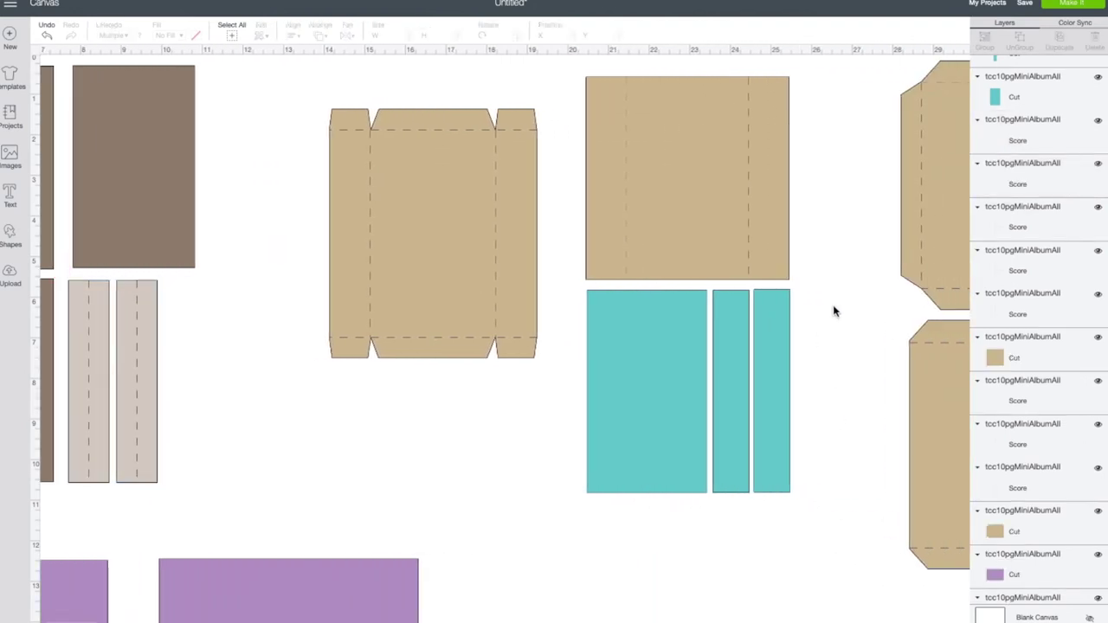
{"action": "left_click_drag", "start_coordinate": [826, 267], "coordinate": [586, 193]}
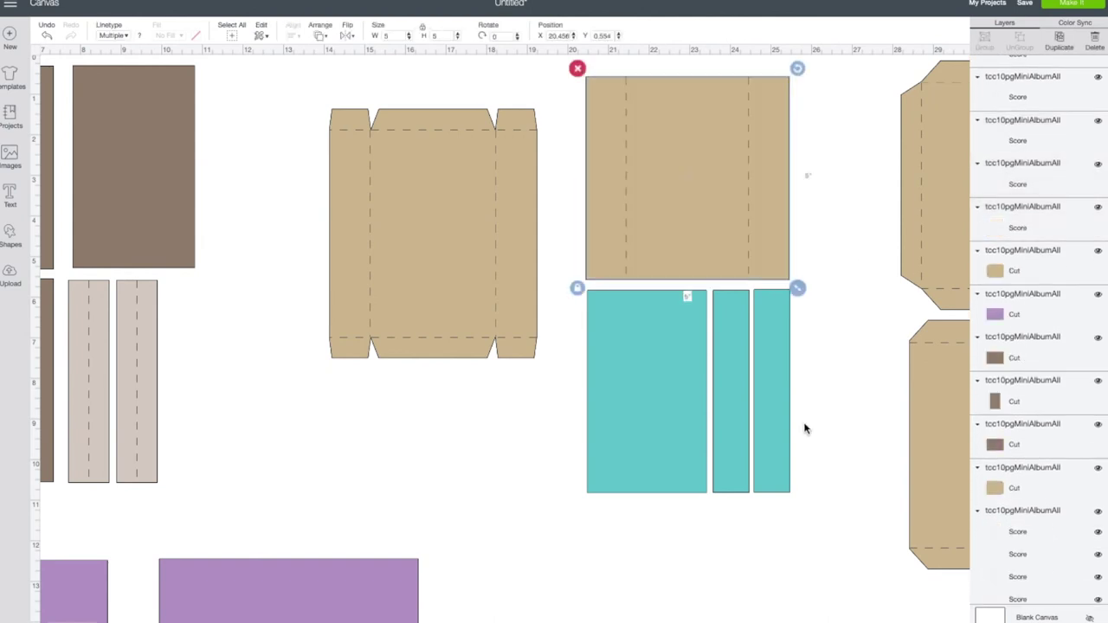
{"action": "scroll", "coordinate": [867, 427], "scroll_direction": "right", "scroll_amount": 10}
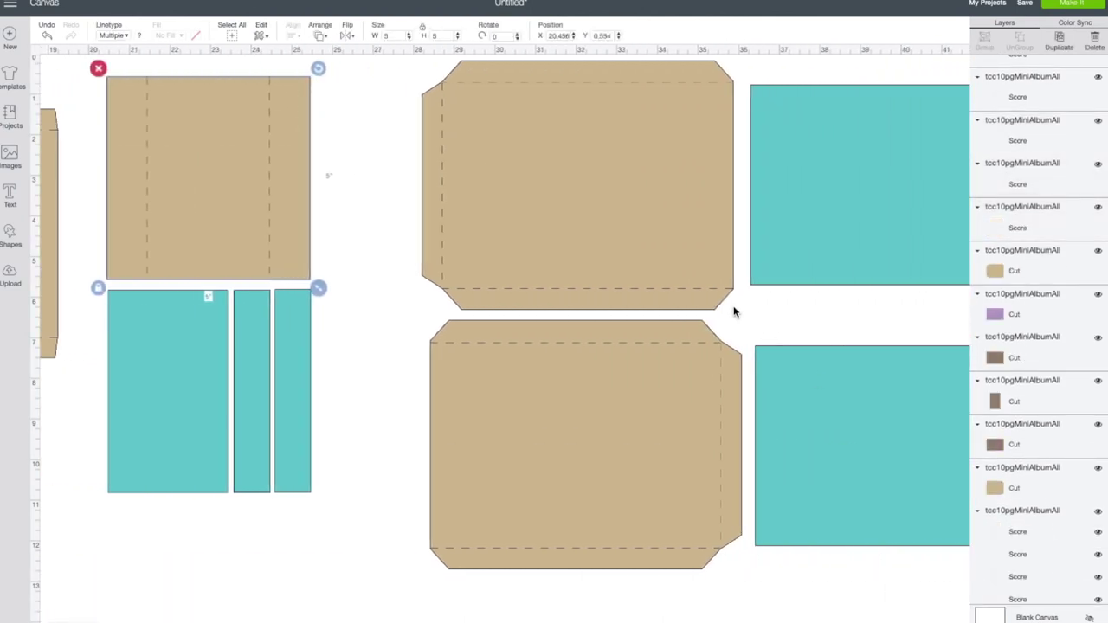
Test-drag an envelope, undo, then select the top and lower envelopes with their score lines
{"action": "mouse_move", "coordinate": [733, 308]}
{"action": "left_mouse_down"}
{"action": "mouse_move", "coordinate": [512, 59]}
{"action": "mouse_move", "coordinate": [729, 215]}
{"action": "mouse_move", "coordinate": [731, 303]}
{"action": "left_mouse_up"}
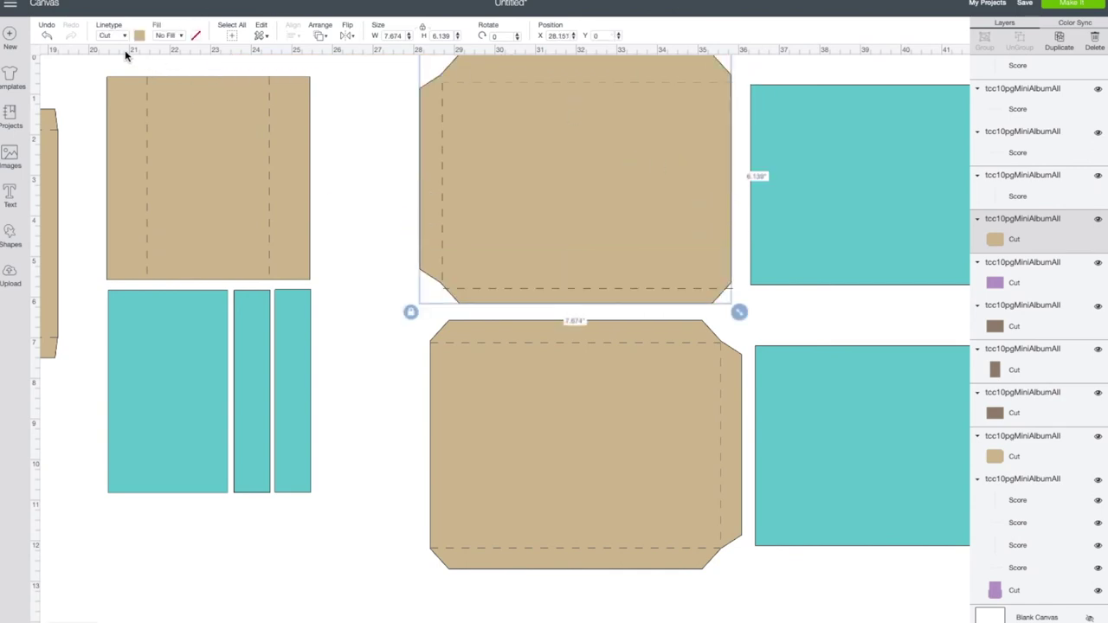
{"action": "left_click", "coordinate": [47, 35]}
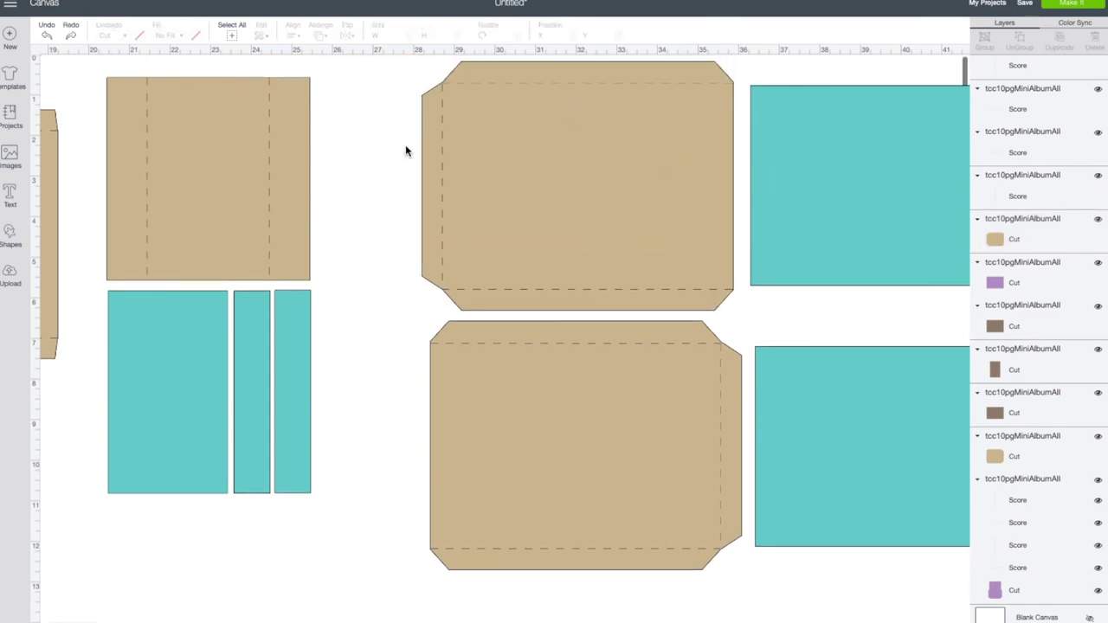
{"action": "left_click_drag", "start_coordinate": [398, 74], "coordinate": [729, 313]}
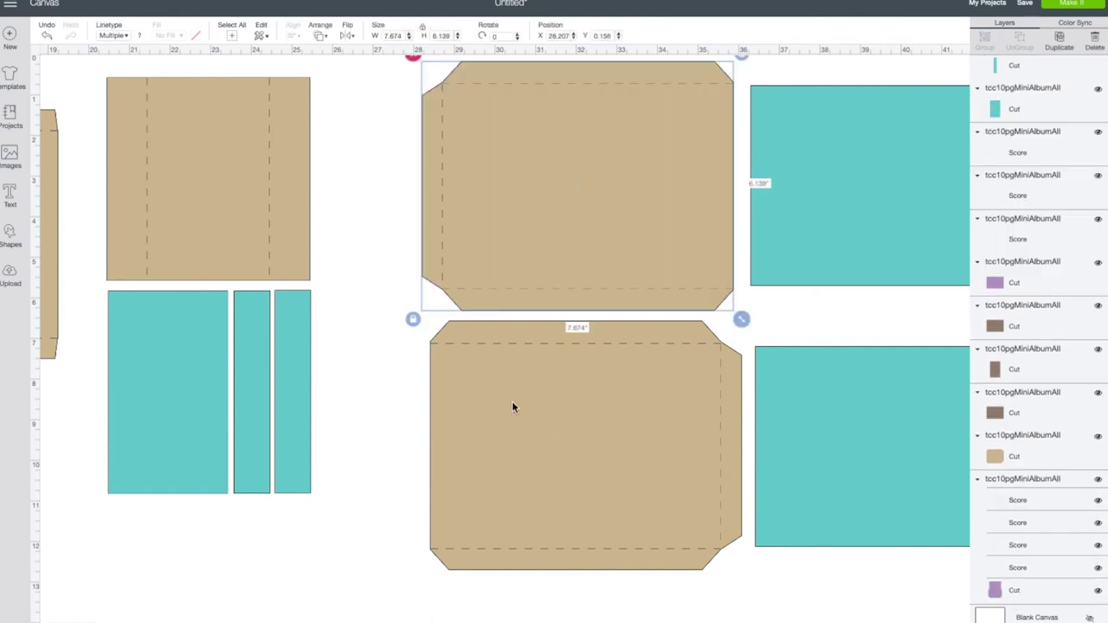
{"action": "left_click_drag", "start_coordinate": [417, 338], "coordinate": [736, 594]}
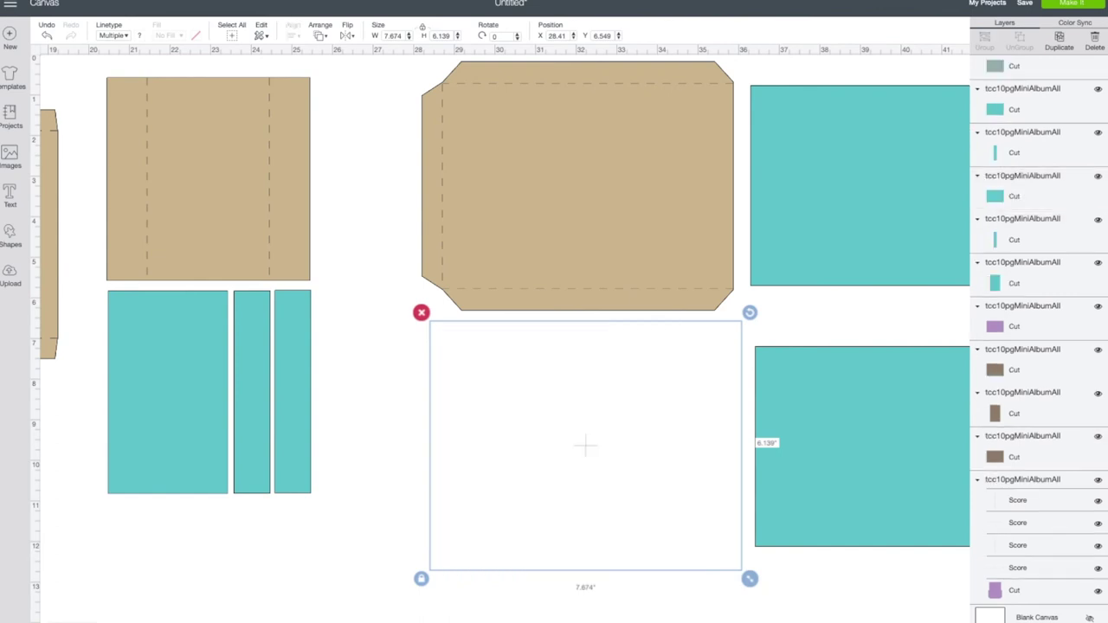
{"action": "left_click", "coordinate": [360, 328]}
{"action": "scroll", "coordinate": [361, 334], "scroll_direction": "left", "scroll_amount": 10}
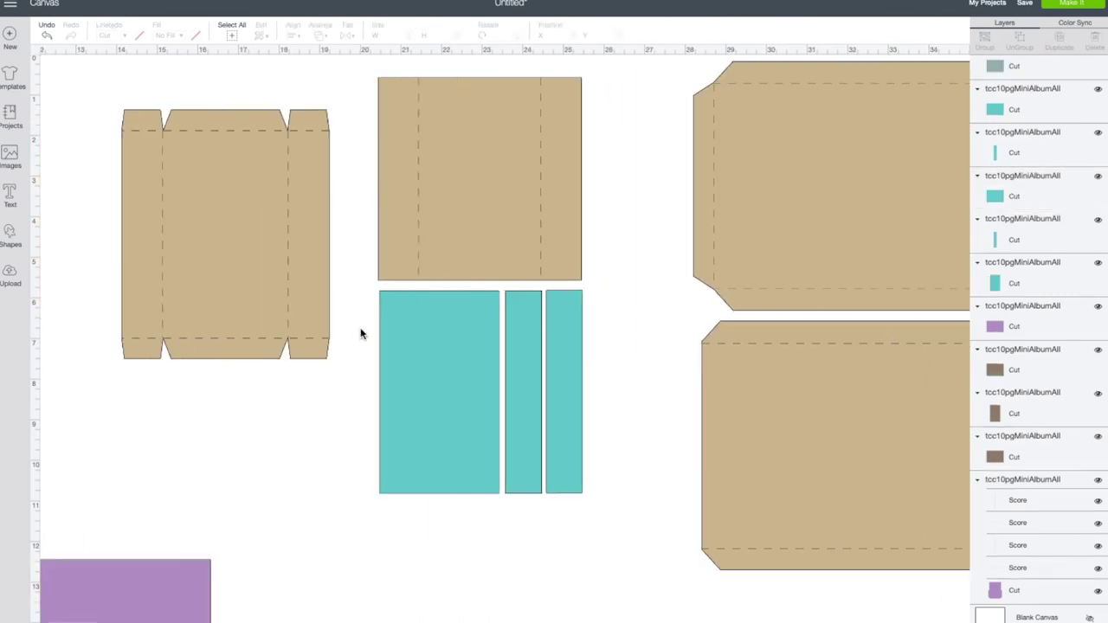